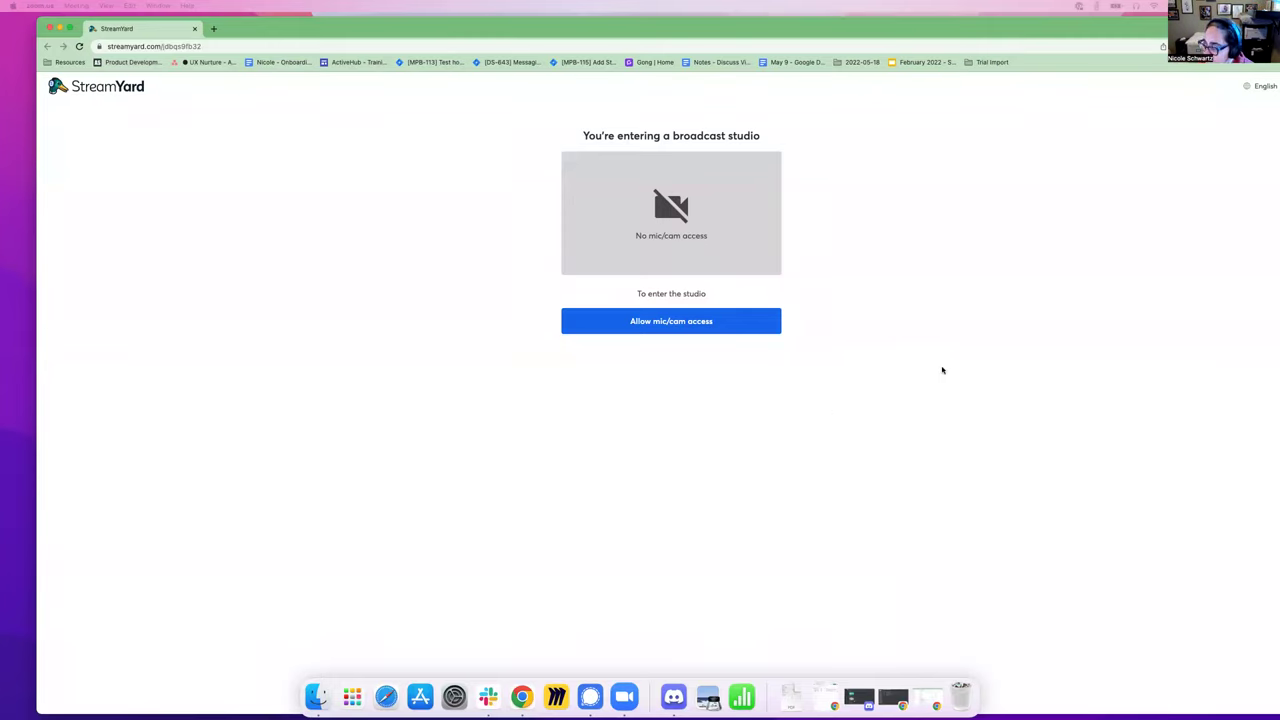
Step: Allow StreamYard to use the camera and microphone for the mic/cam check
{"action": "left_click", "coordinate": [586, 322]}
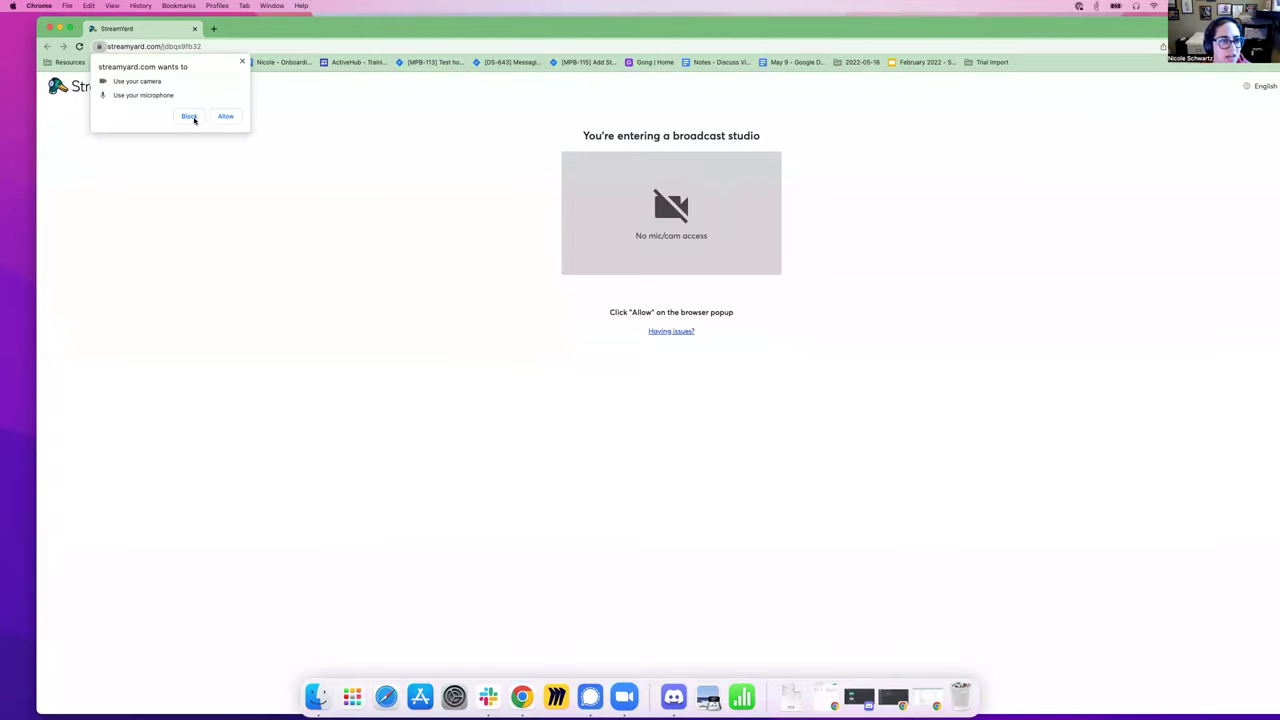
{"action": "left_click", "coordinate": [225, 117]}
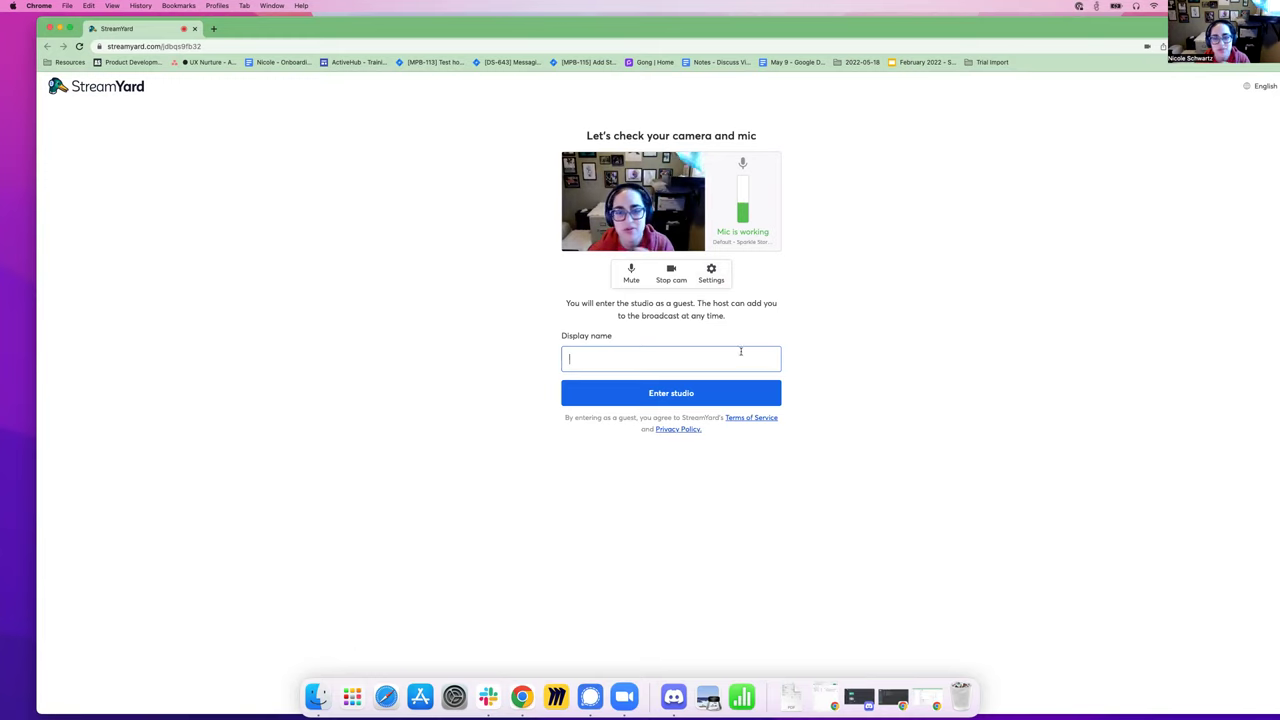
Step: Enter the display name 'Nicky' and toggle the camera off and back on to test it
{"action": "type", "text": "Nicky"}
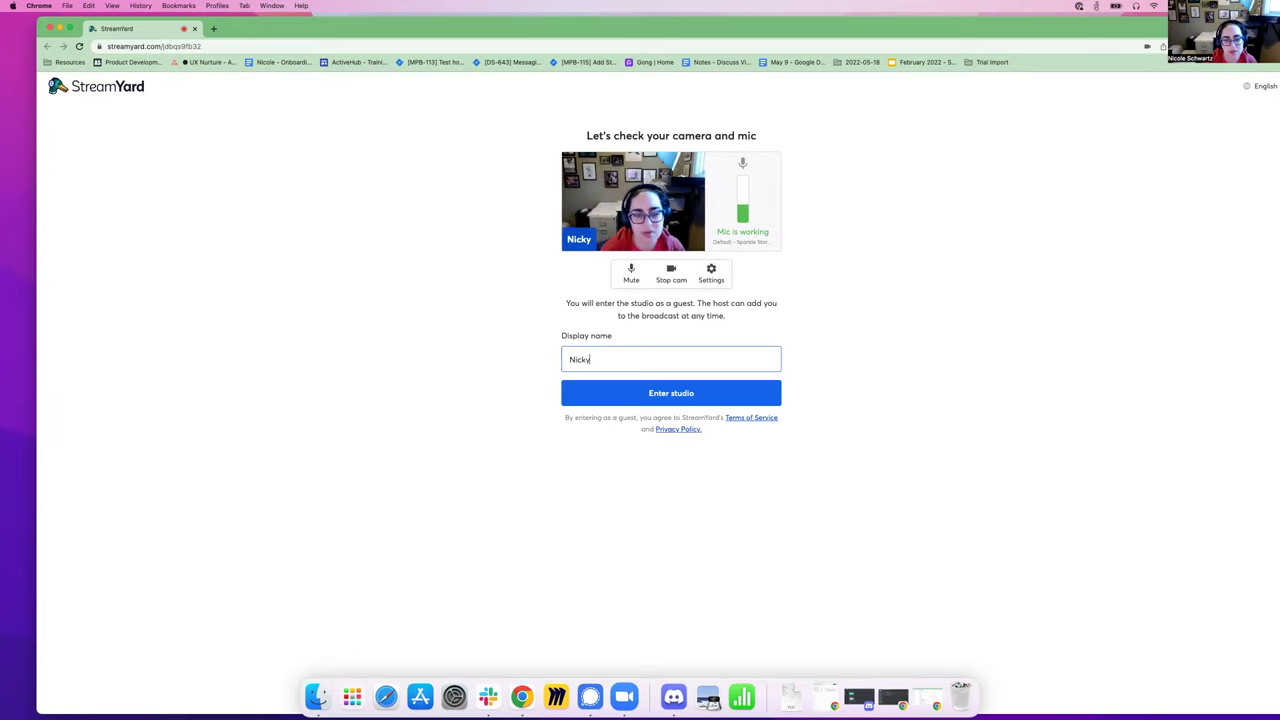
{"action": "left_click", "coordinate": [673, 276]}
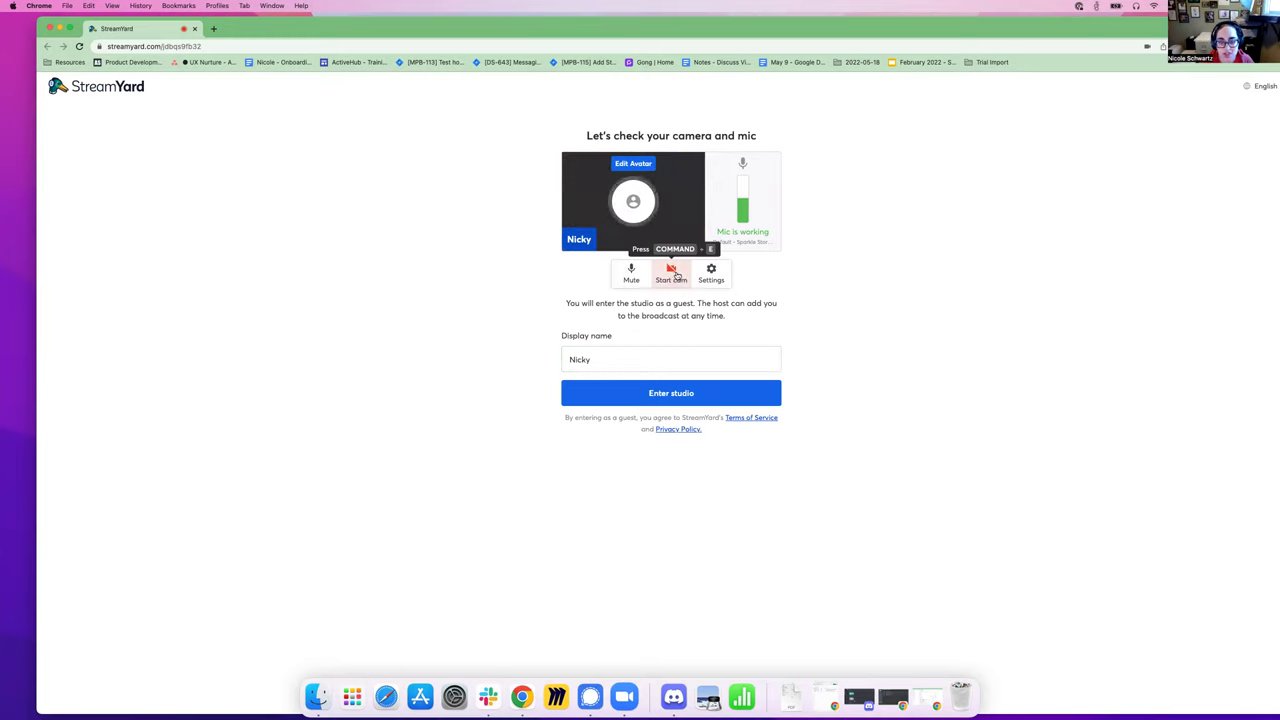
{"action": "left_click", "coordinate": [687, 278]}
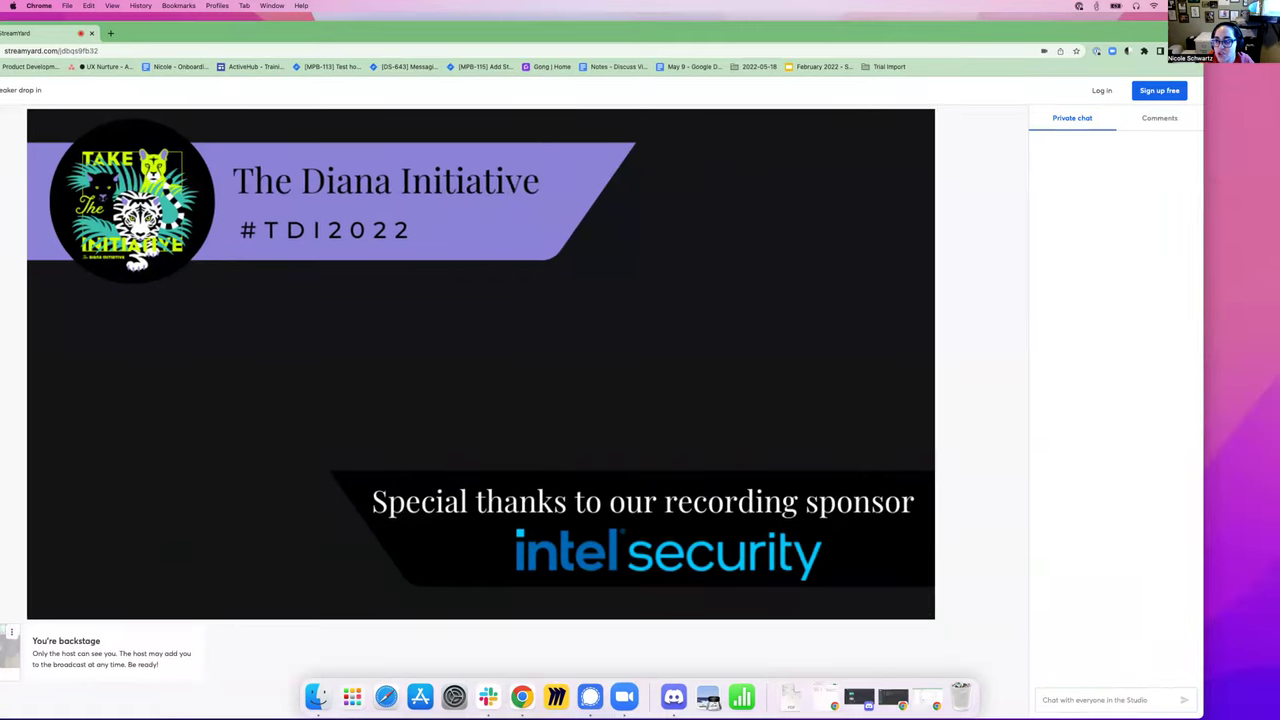
Step: Share Google Slides via Google sign-in and load the 'Usability Study Introduction' presentation
{"action": "mouse_move", "coordinate": [1207, 57]}
{"action": "left_mouse_down"}
{"action": "mouse_move", "coordinate": [1100, 65]}
{"action": "mouse_move", "coordinate": [1027, 20]}
{"action": "mouse_move", "coordinate": [948, 20]}
{"action": "left_mouse_up"}
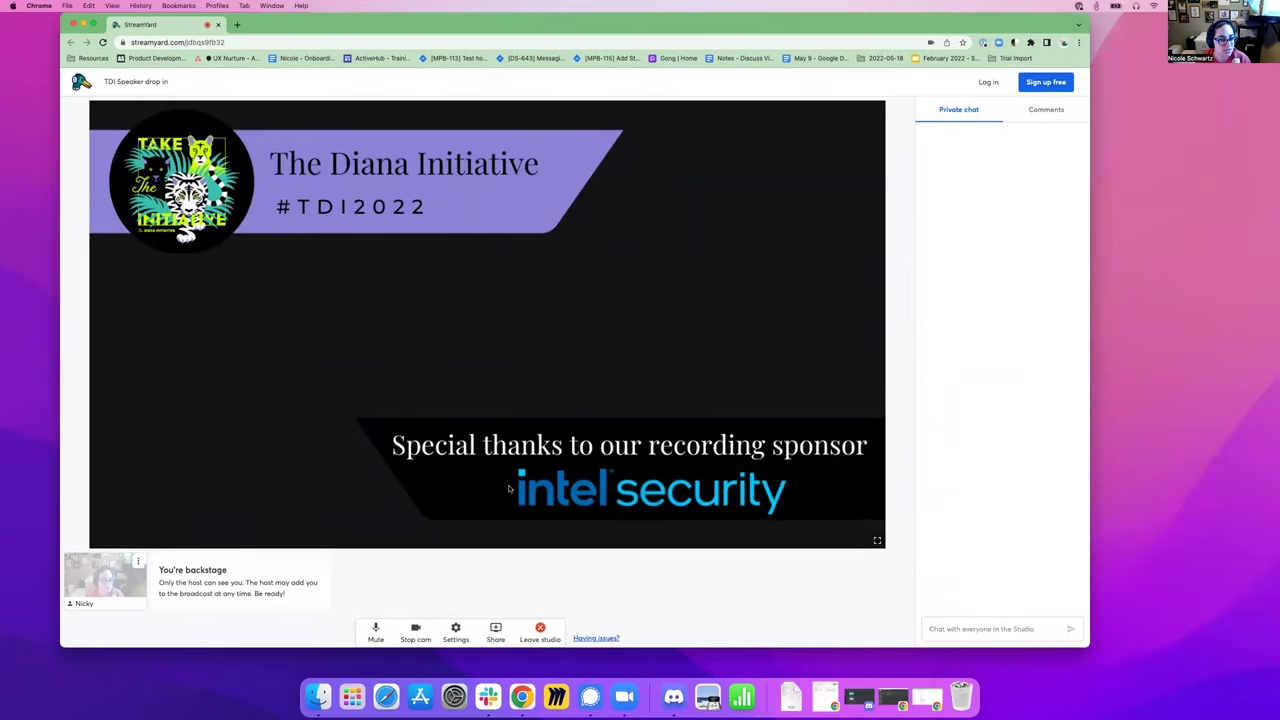
{"action": "left_click", "coordinate": [496, 630]}
{"action": "left_click", "coordinate": [505, 568]}
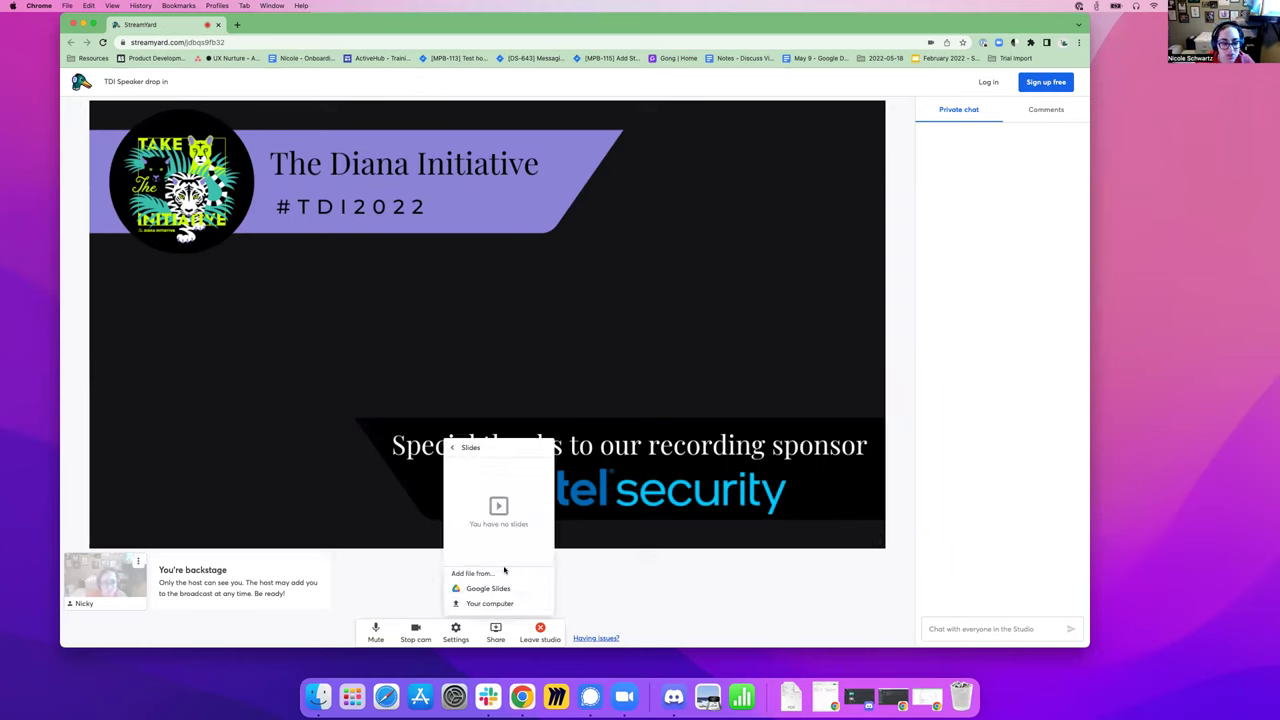
{"action": "left_click", "coordinate": [497, 591]}
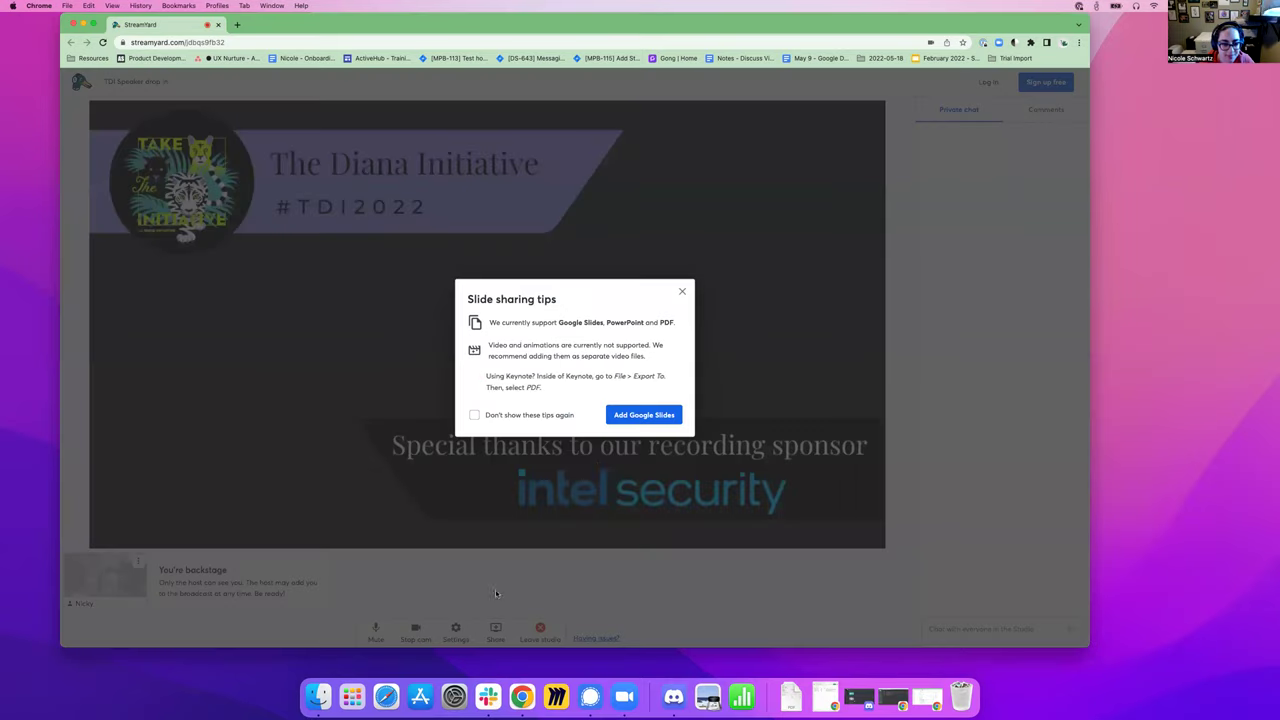
{"action": "left_click", "coordinate": [640, 414]}
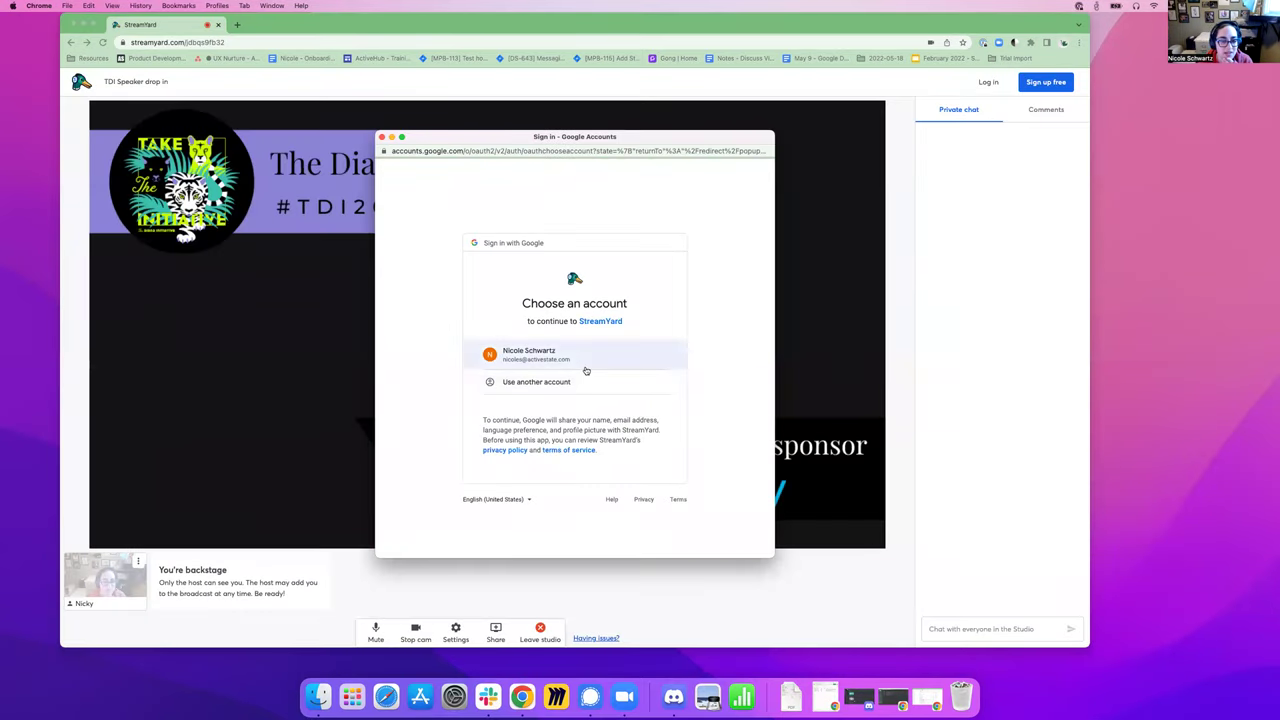
{"action": "left_click", "coordinate": [587, 367]}
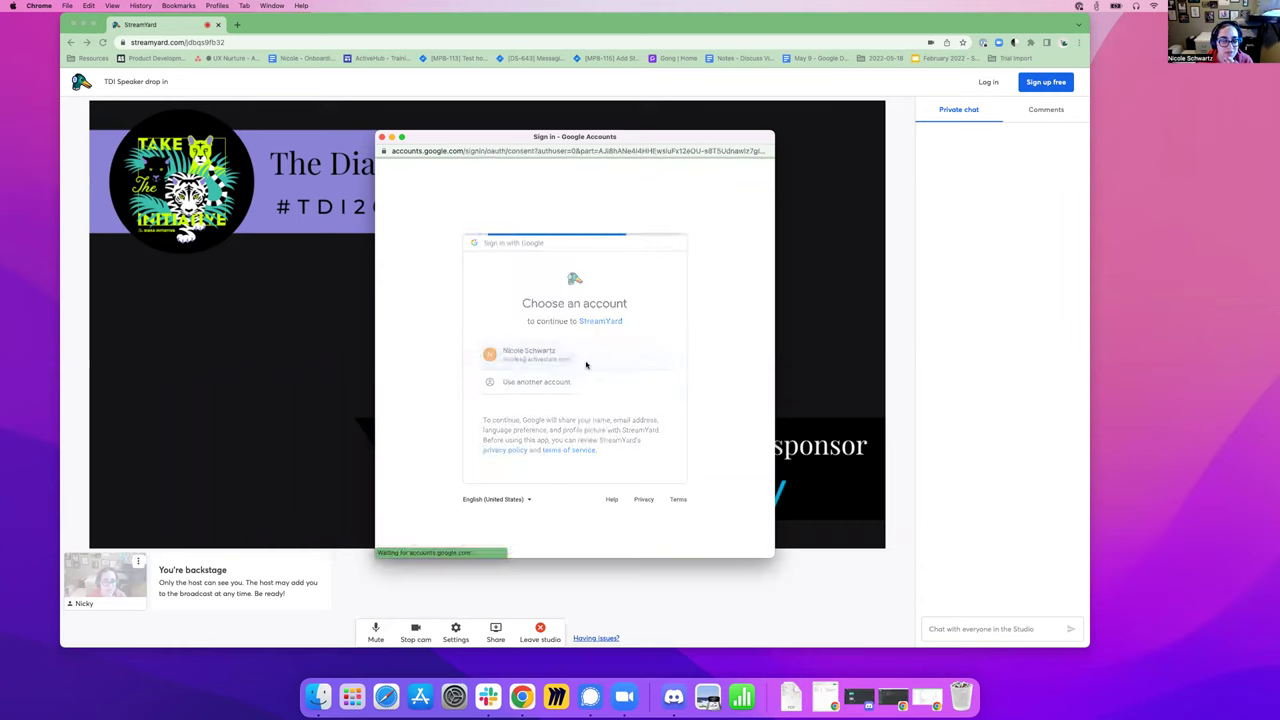
{"action": "left_click", "coordinate": [621, 481]}
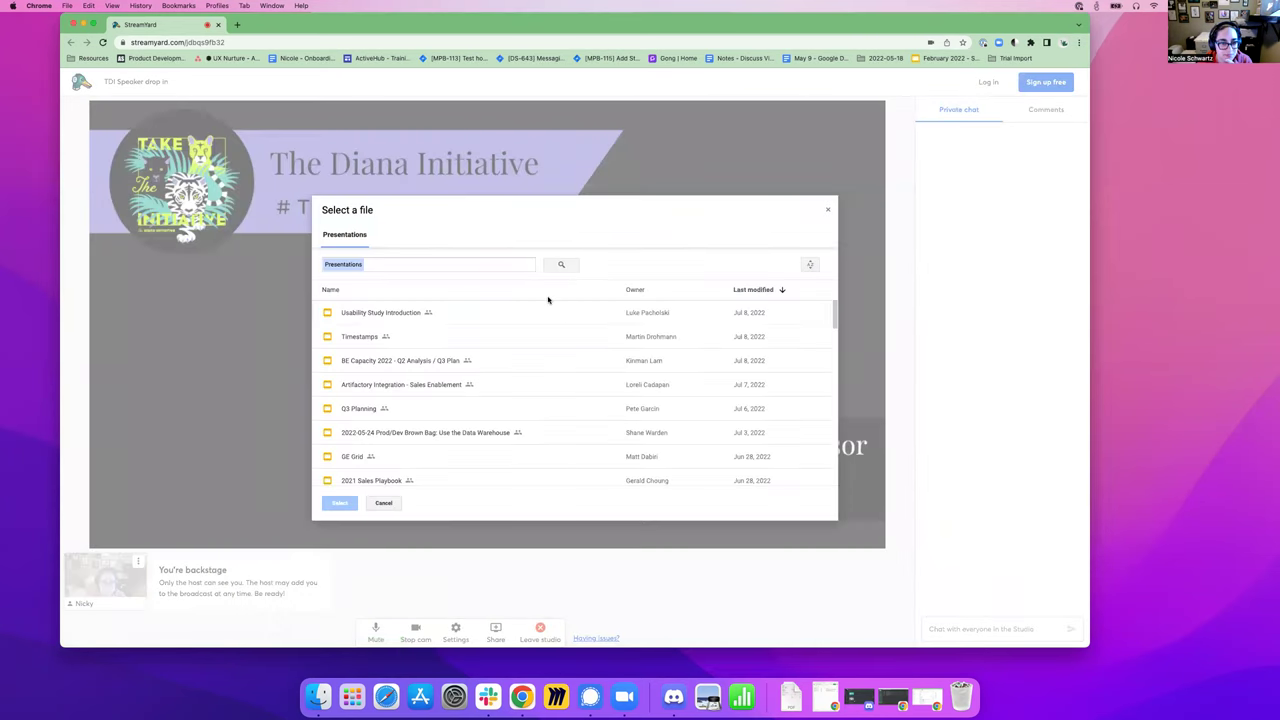
{"action": "left_click", "coordinate": [450, 318]}
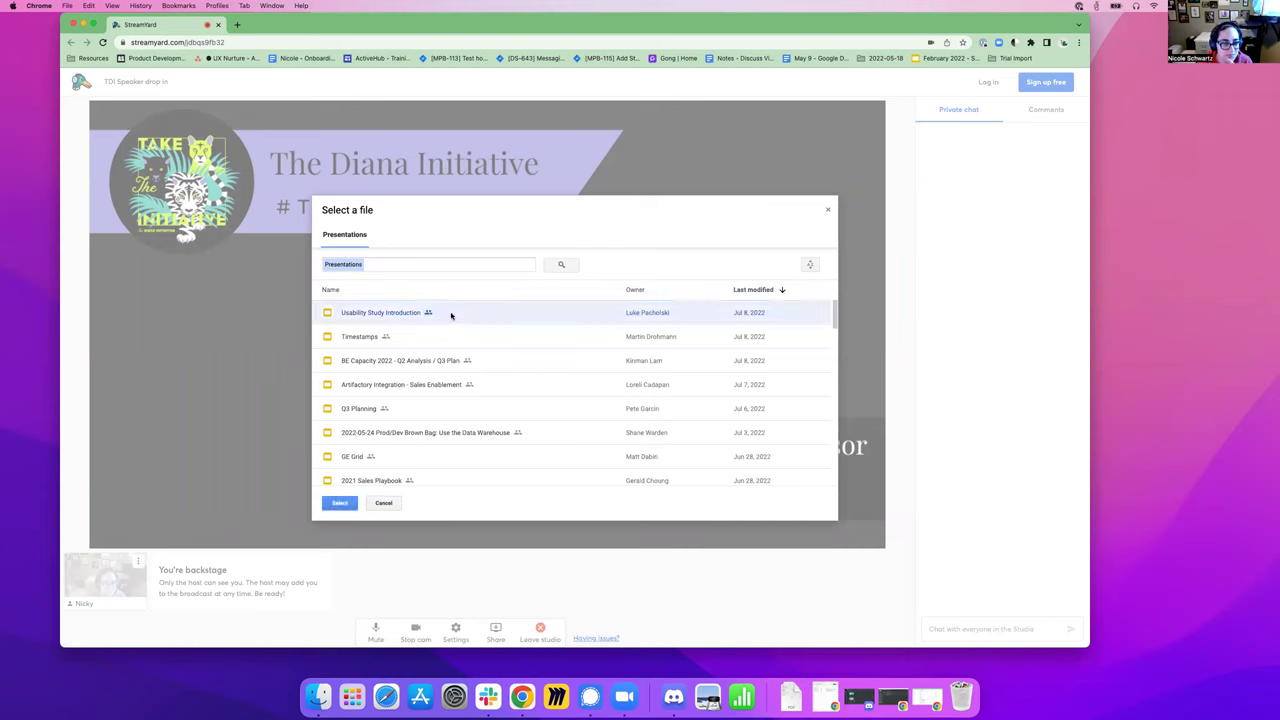
{"action": "scroll", "coordinate": [451, 316], "scroll_direction": "down", "scroll_amount": 1}
{"action": "scroll", "coordinate": [451, 316], "scroll_direction": "up", "scroll_amount": 1}
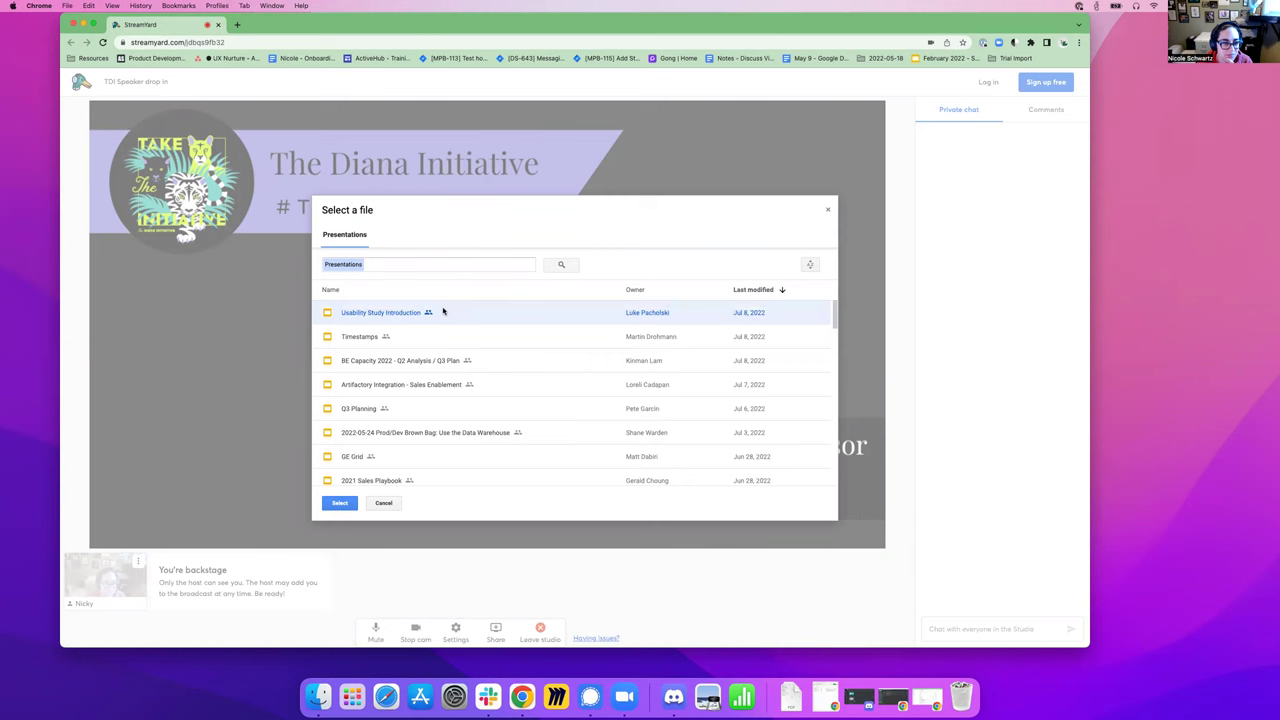
{"action": "double_click", "coordinate": [446, 313]}
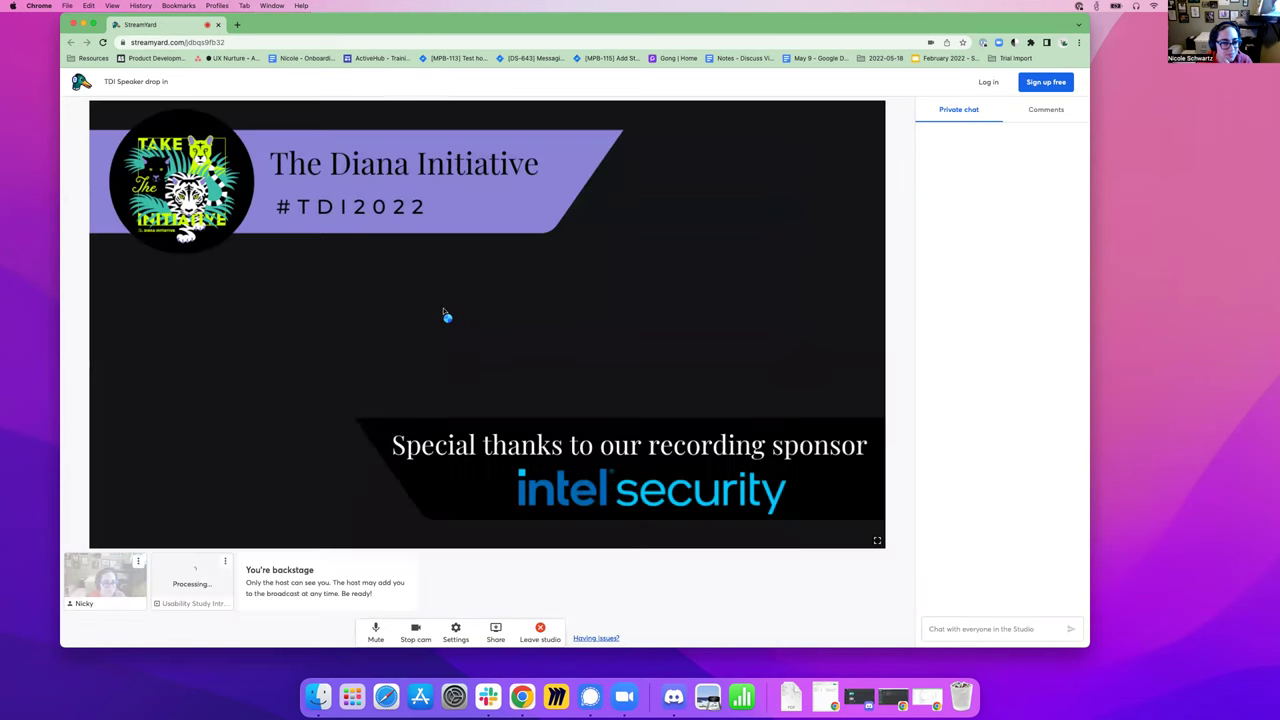
Step: Share Screen 1 (Entire Screen) into the studio
{"action": "left_click", "coordinate": [496, 630]}
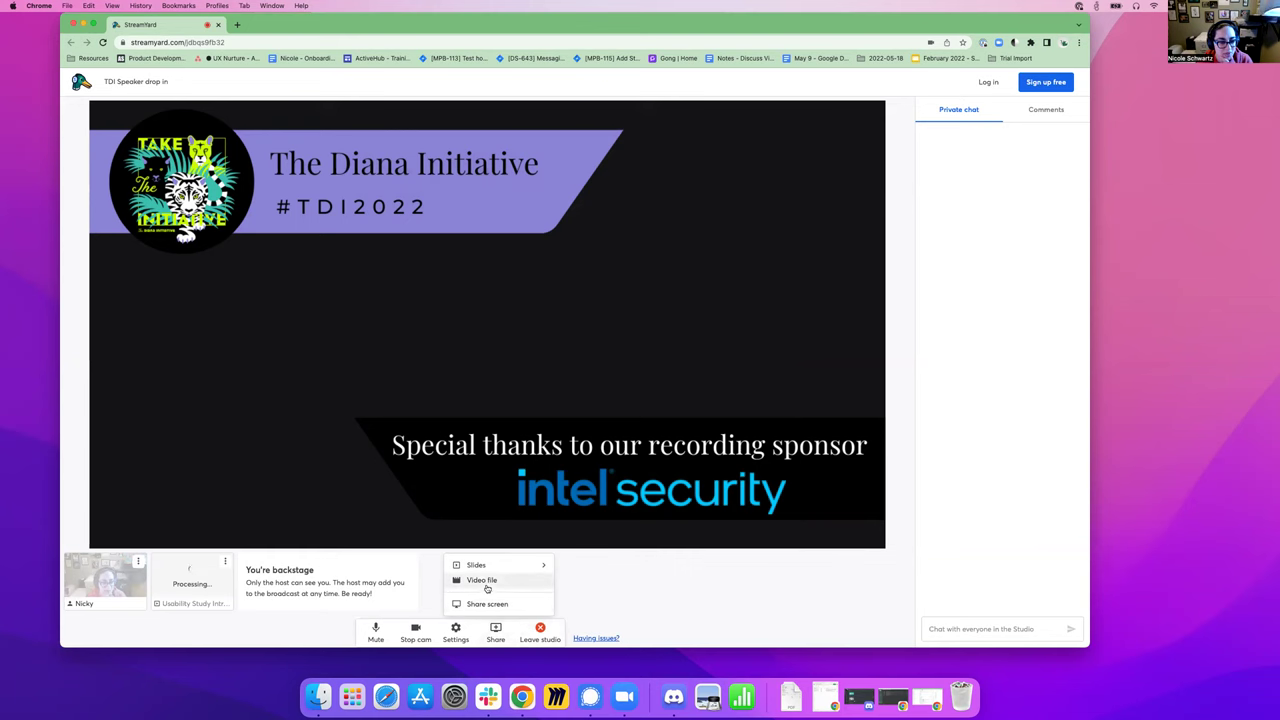
{"action": "left_click", "coordinate": [492, 605]}
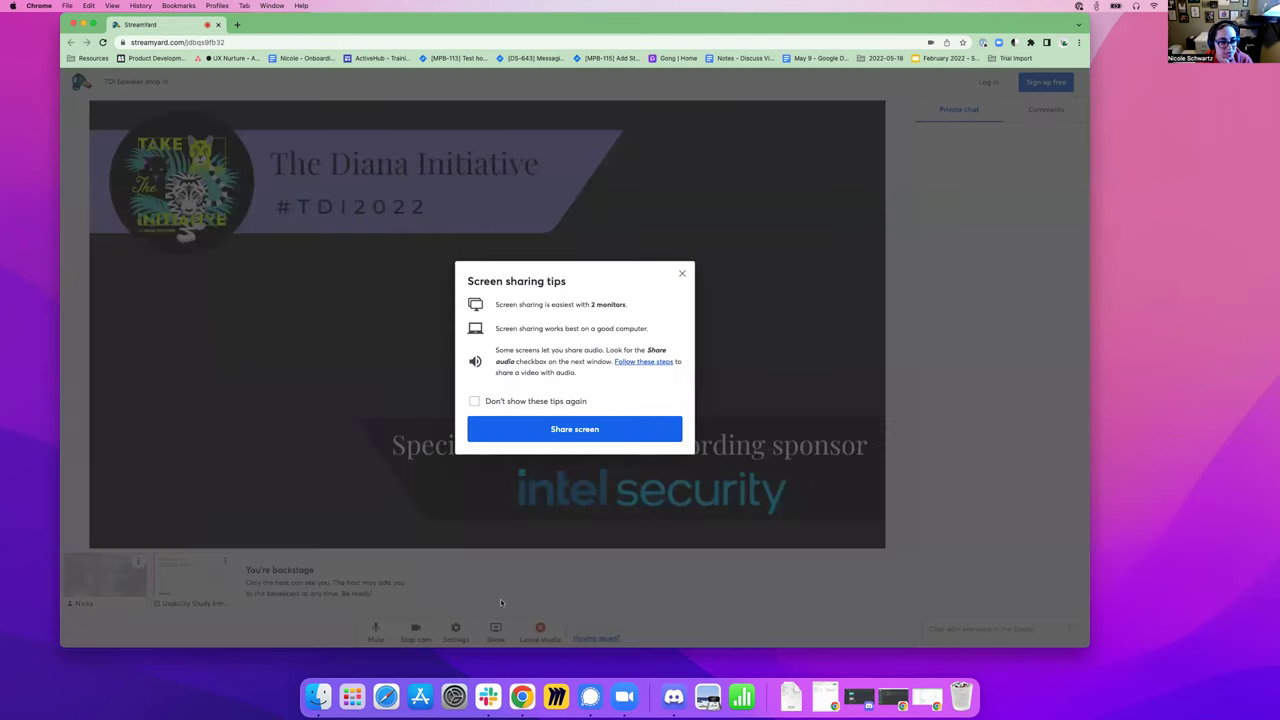
{"action": "left_click", "coordinate": [556, 424]}
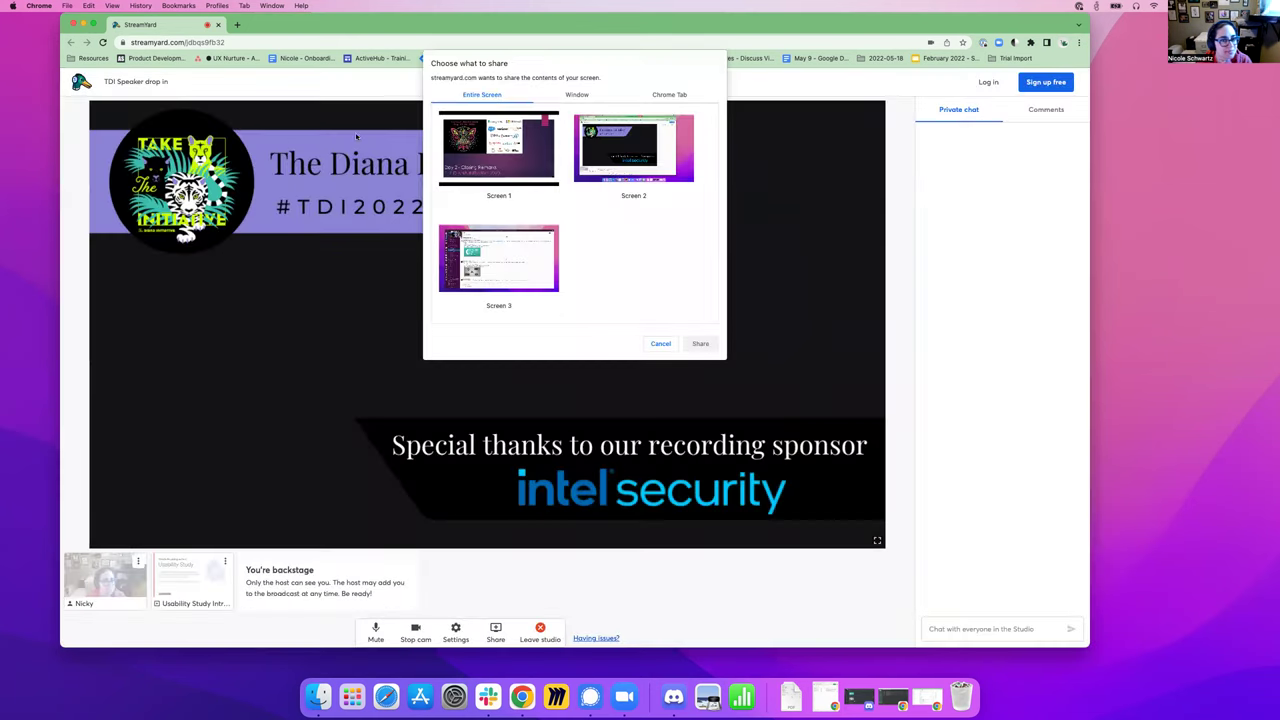
{"action": "left_click", "coordinate": [492, 160]}
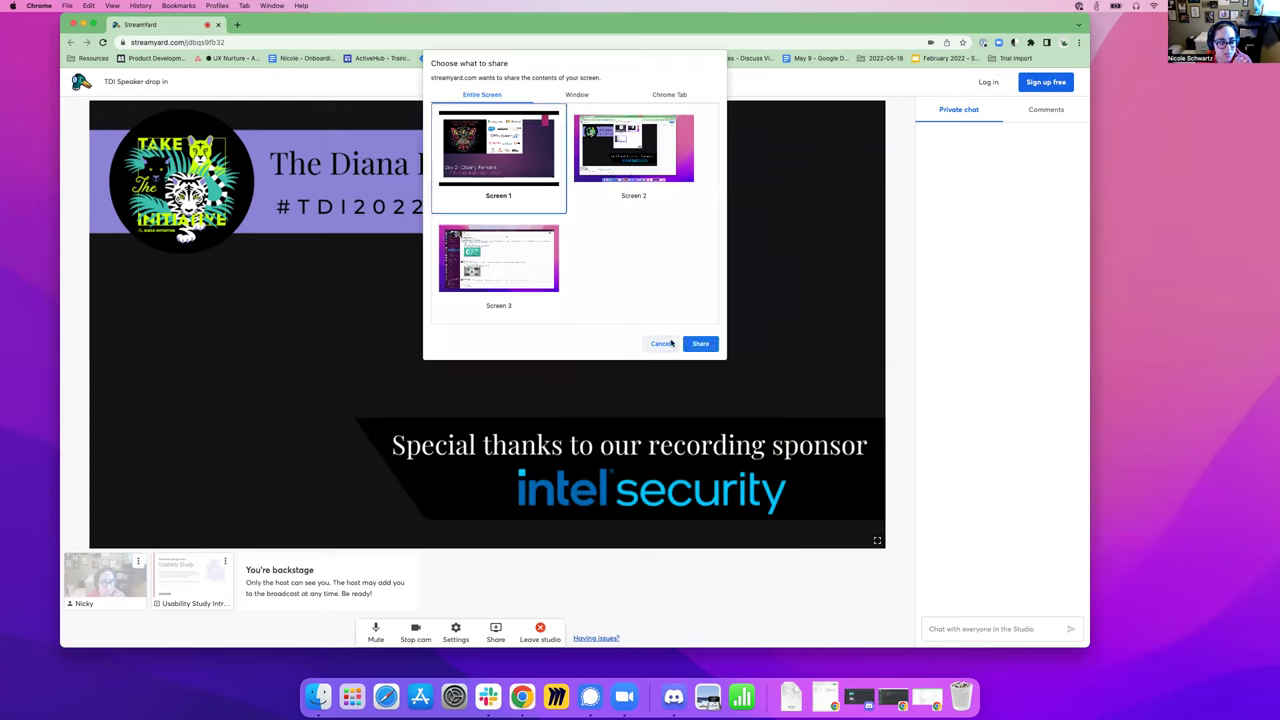
{"action": "left_click", "coordinate": [701, 346]}
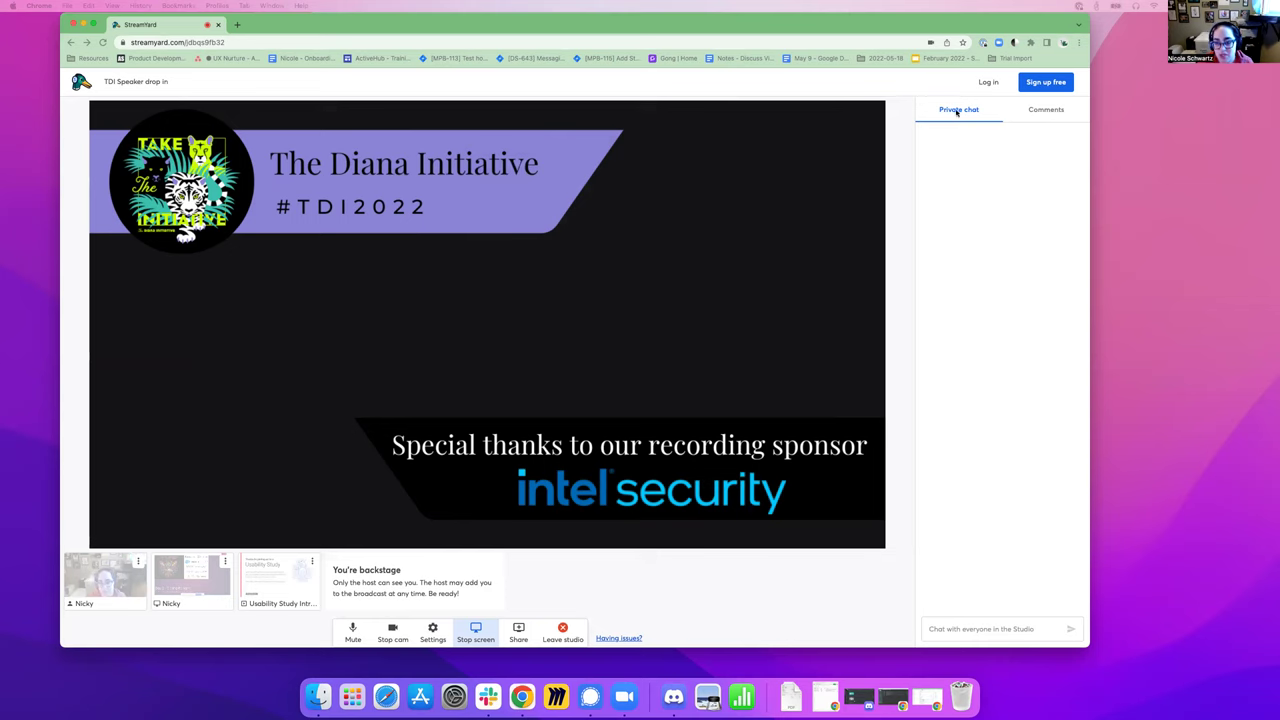
Step: Send the private chat message 'hey i am the wrangle'
{"action": "left_click", "coordinate": [968, 627]}
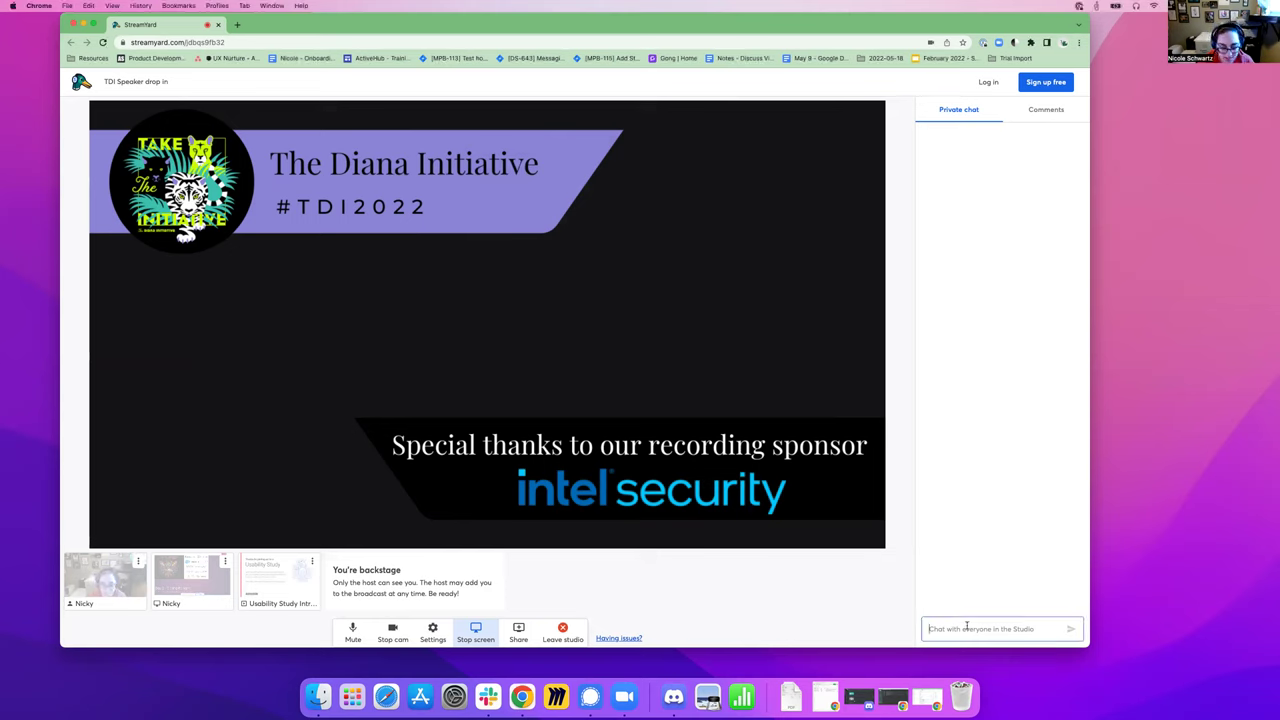
{"action": "type", "text": "hey i am the"}
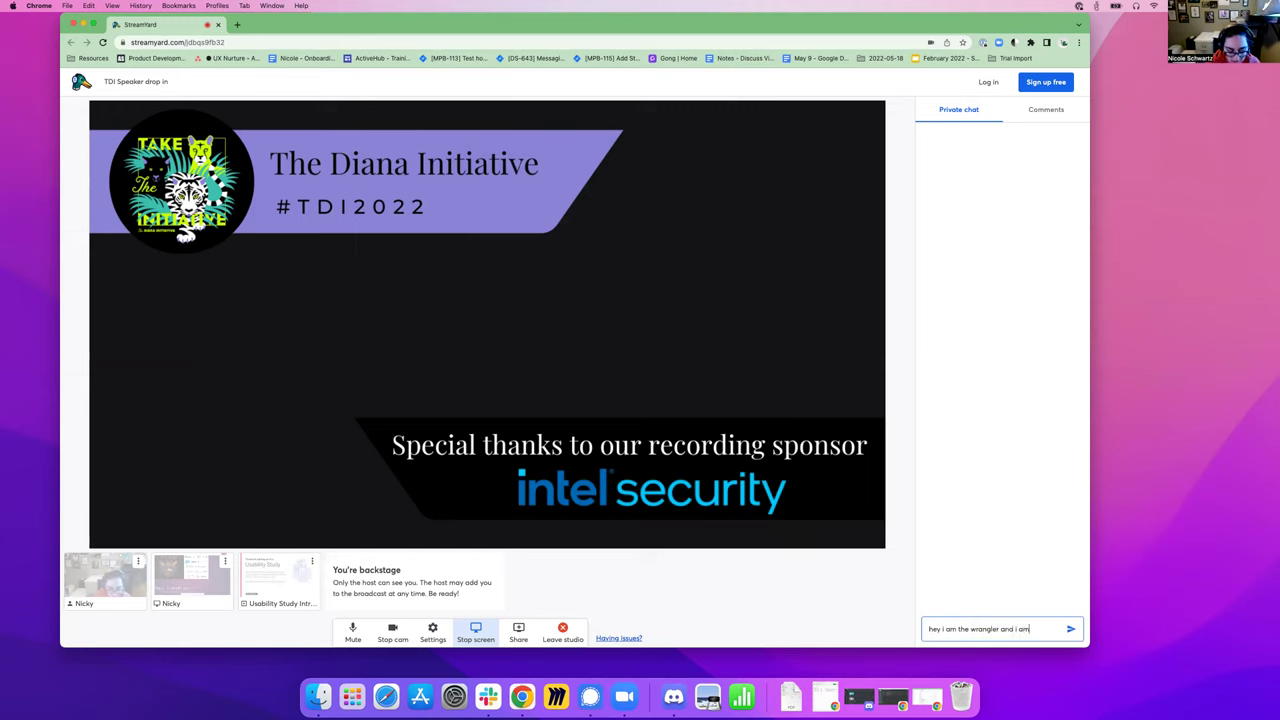
{"action": "type", "text": " wrangle"}
{"action": "key", "text": "Return"}
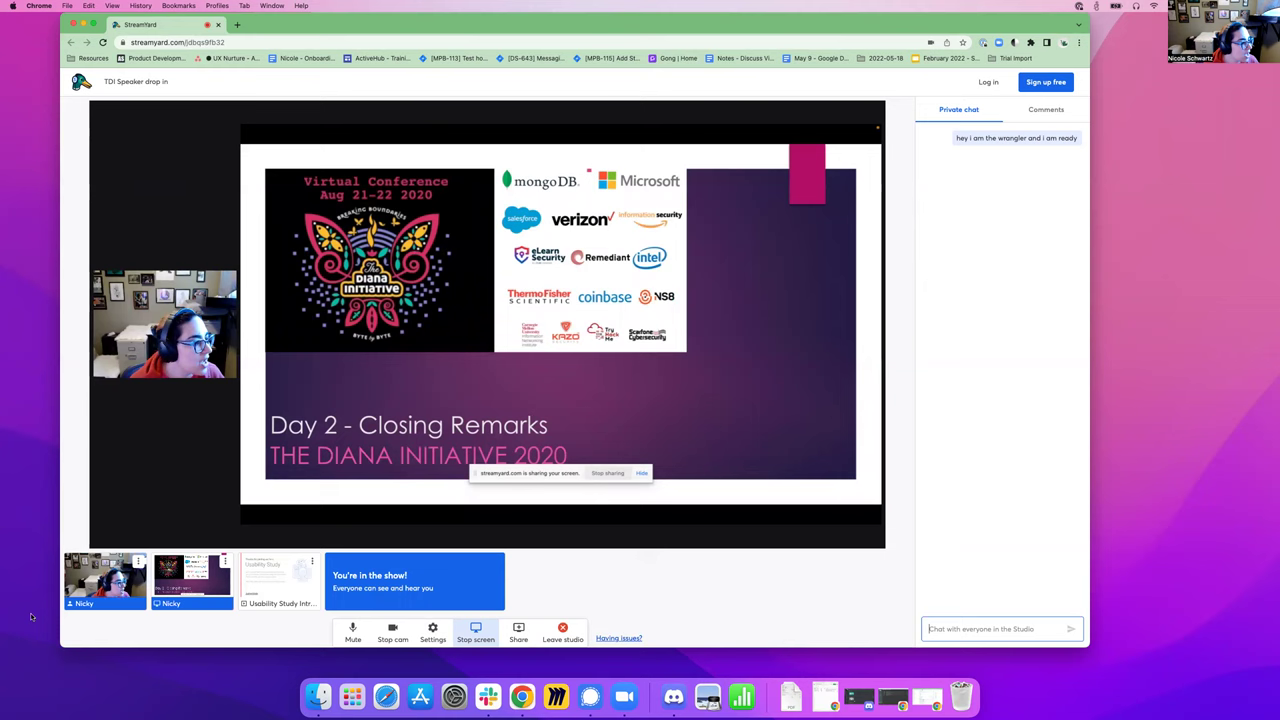
Step: Hide Chrome's 'is sharing your screen' notification bar
{"action": "left_click", "coordinate": [642, 474]}
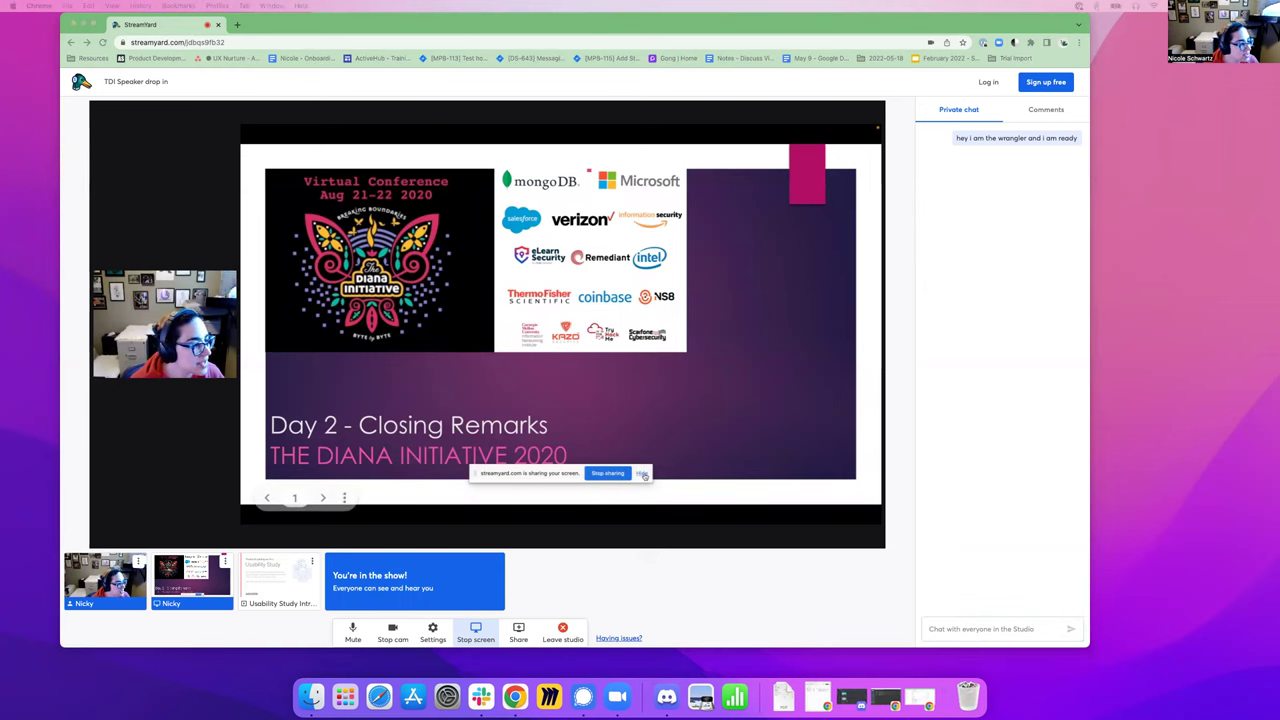
{"action": "left_click", "coordinate": [643, 474]}
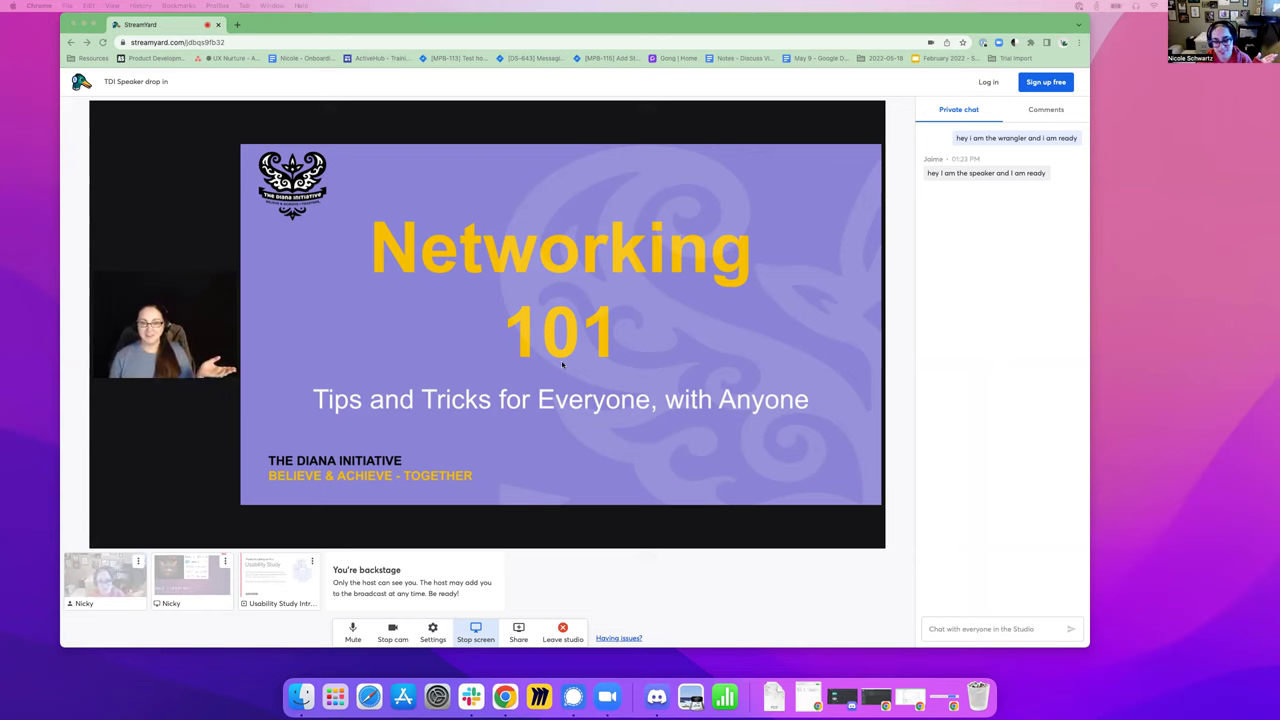
Step: Write 'hey 5 minutes!' to the speaker in the private chat box
{"action": "left_click", "coordinate": [970, 626]}
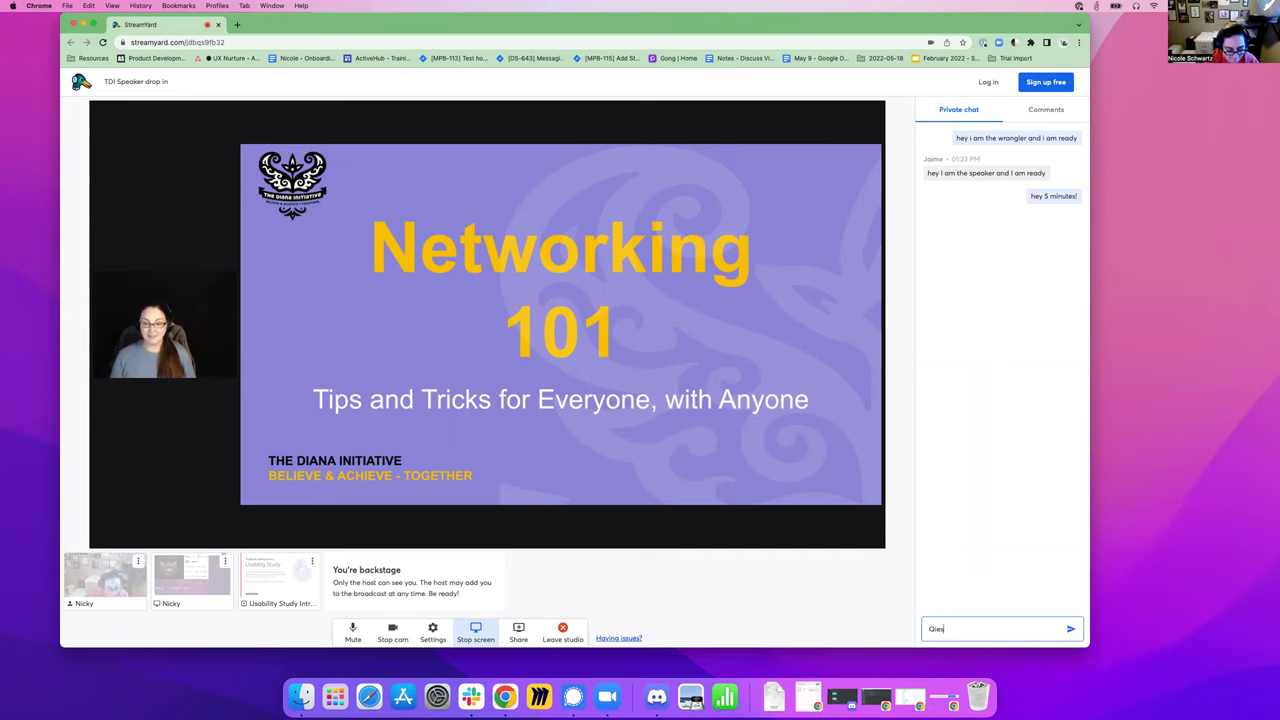
{"action": "type", "text": "t"}
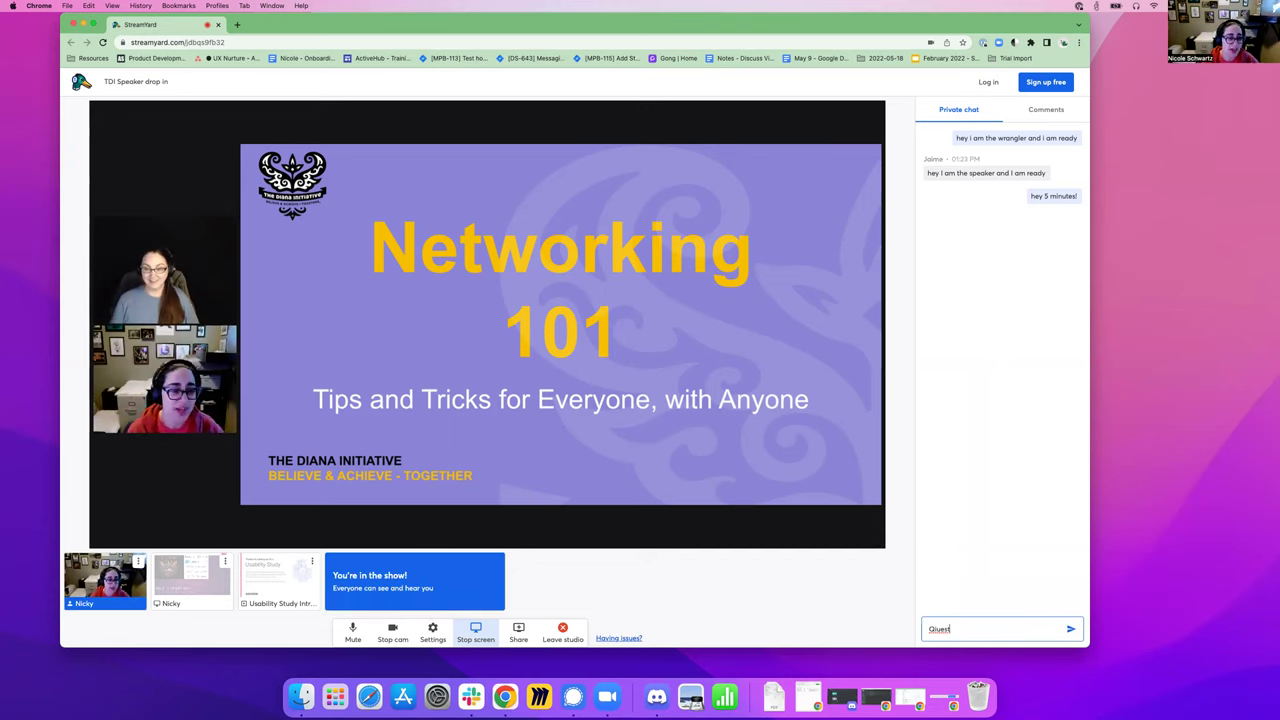